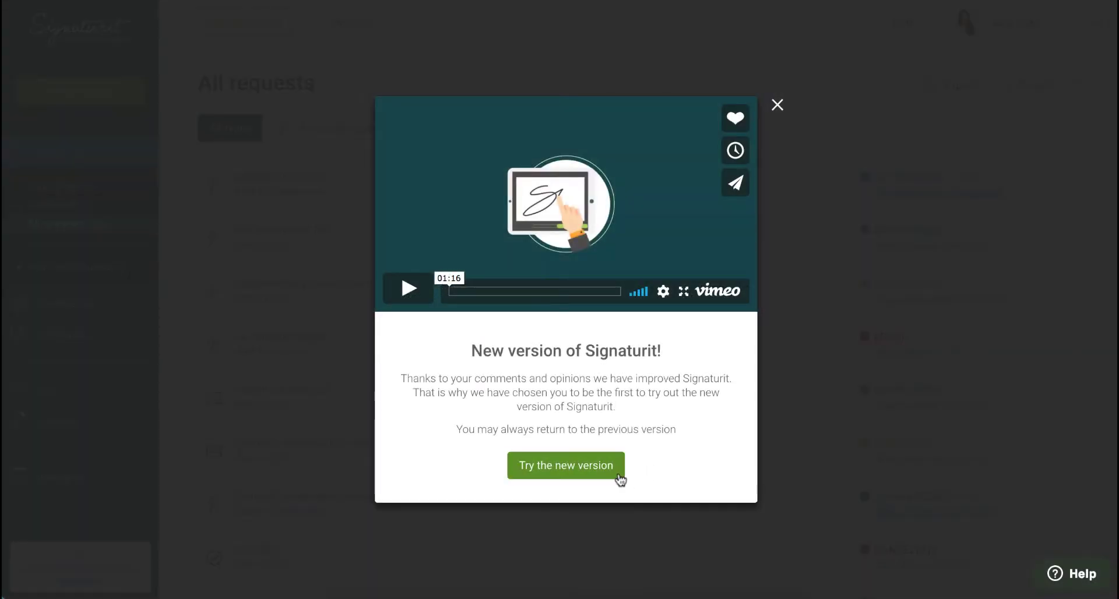
- Switch to the new dashboard version and dismiss the questions and support dialog
left_click(620, 478)
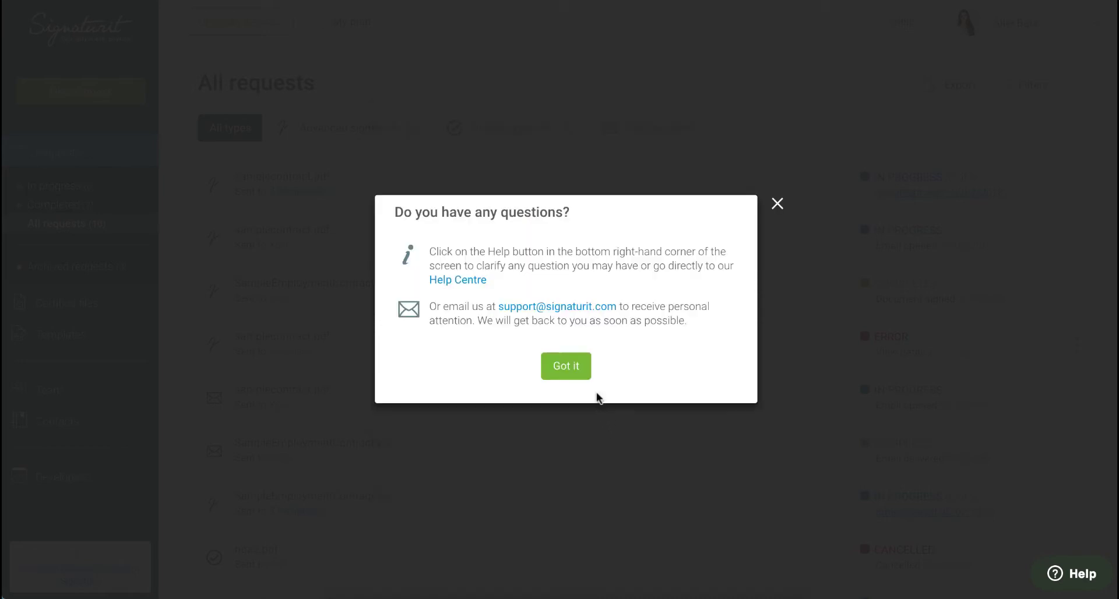
left_click(582, 372)
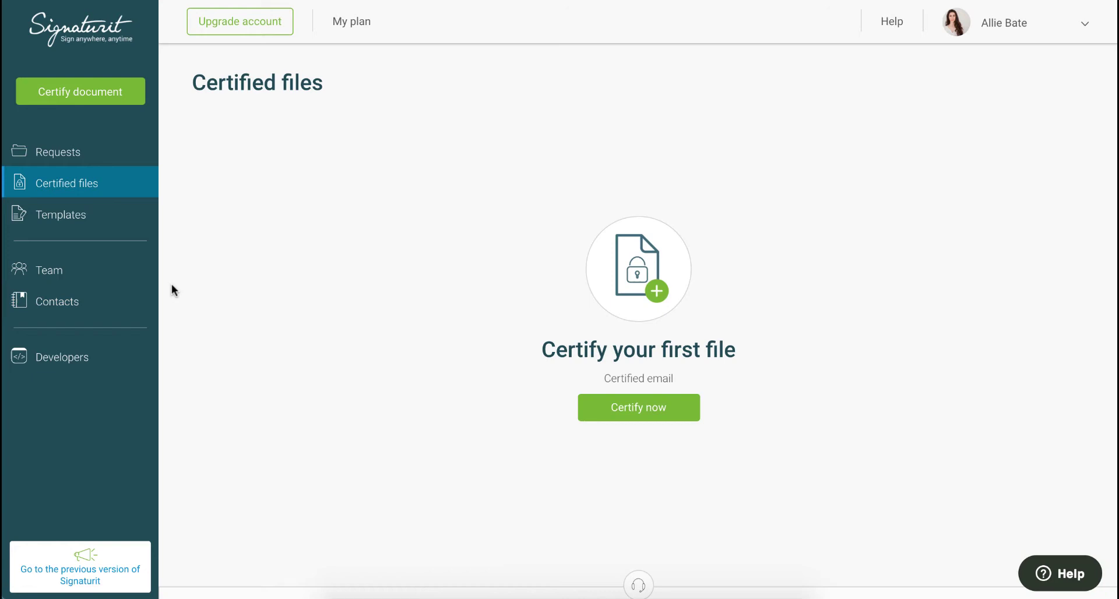
- Browse the Templates page, the team's Members and Groups pages, then Contacts
left_click(163, 231)
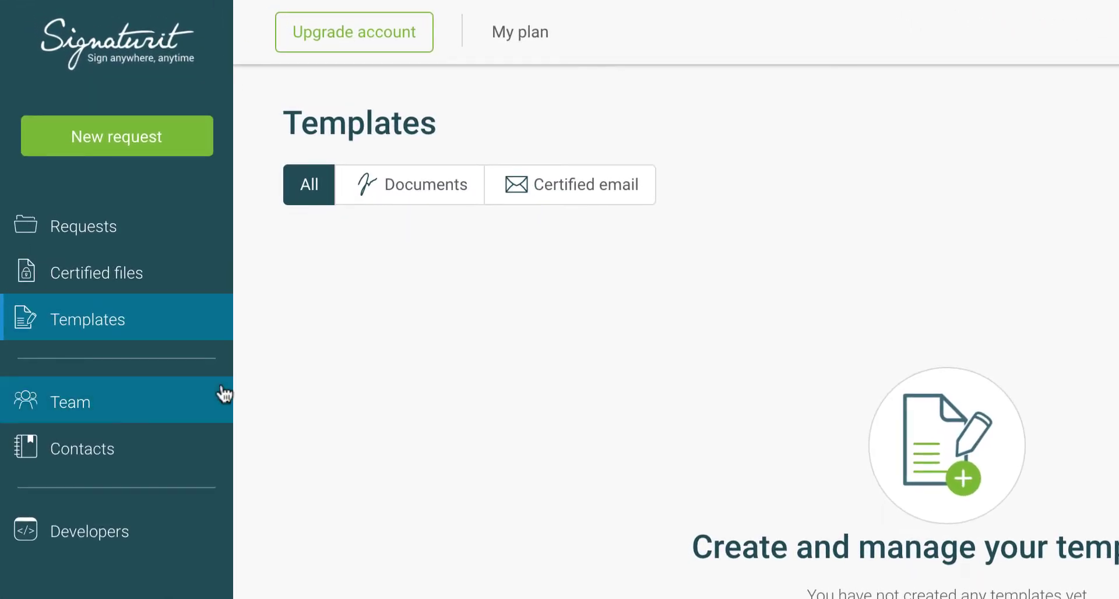
left_click(191, 412)
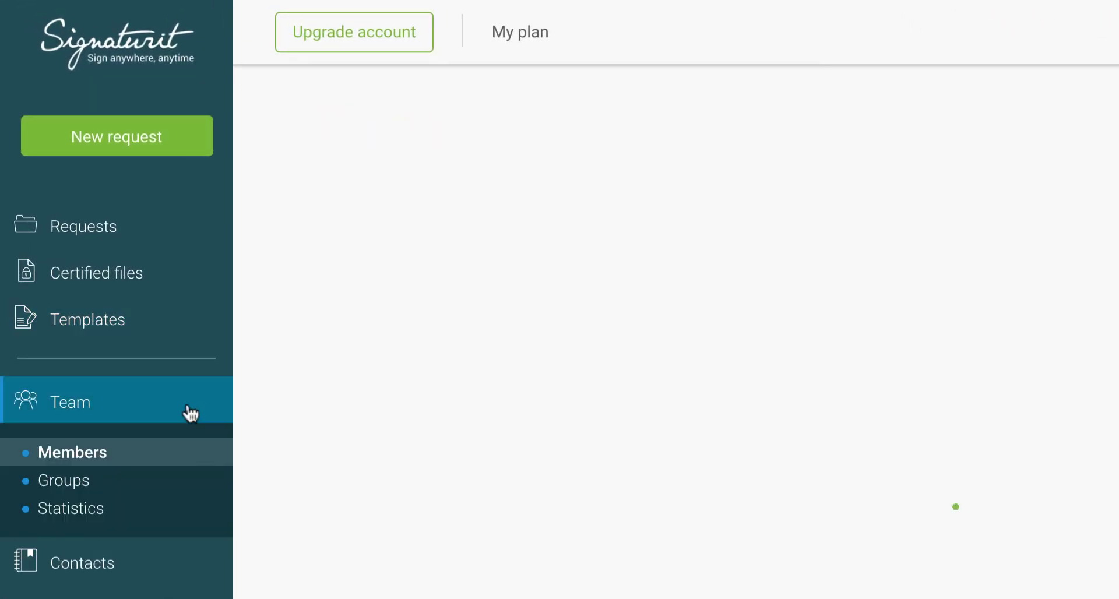
left_click(88, 482)
left_click(109, 572)
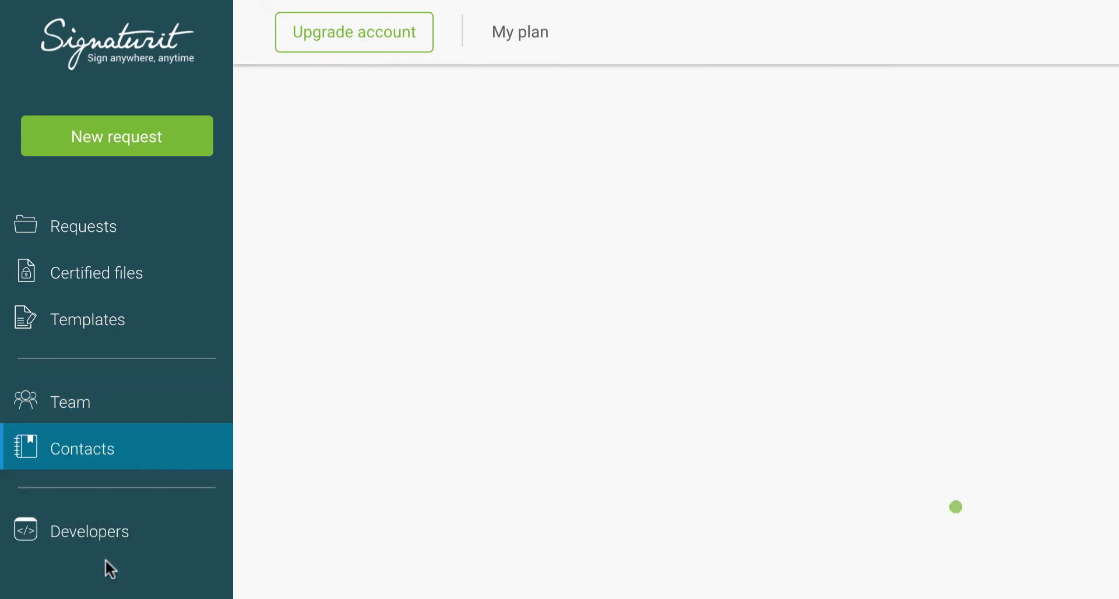
- View the In progress, Completed, then All requests lists
left_click(123, 158)
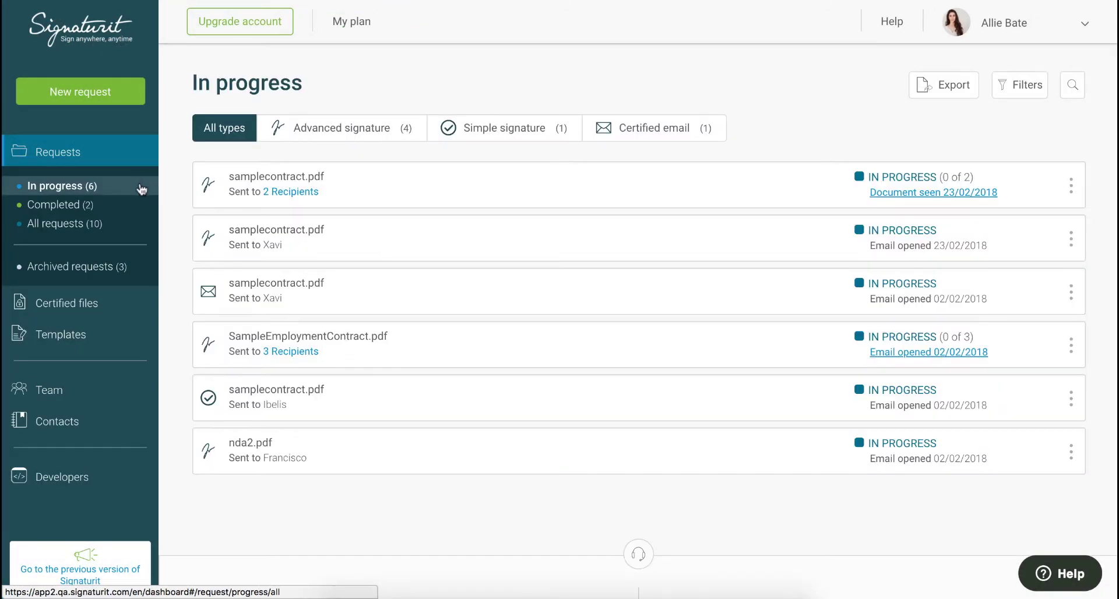
left_click(142, 205)
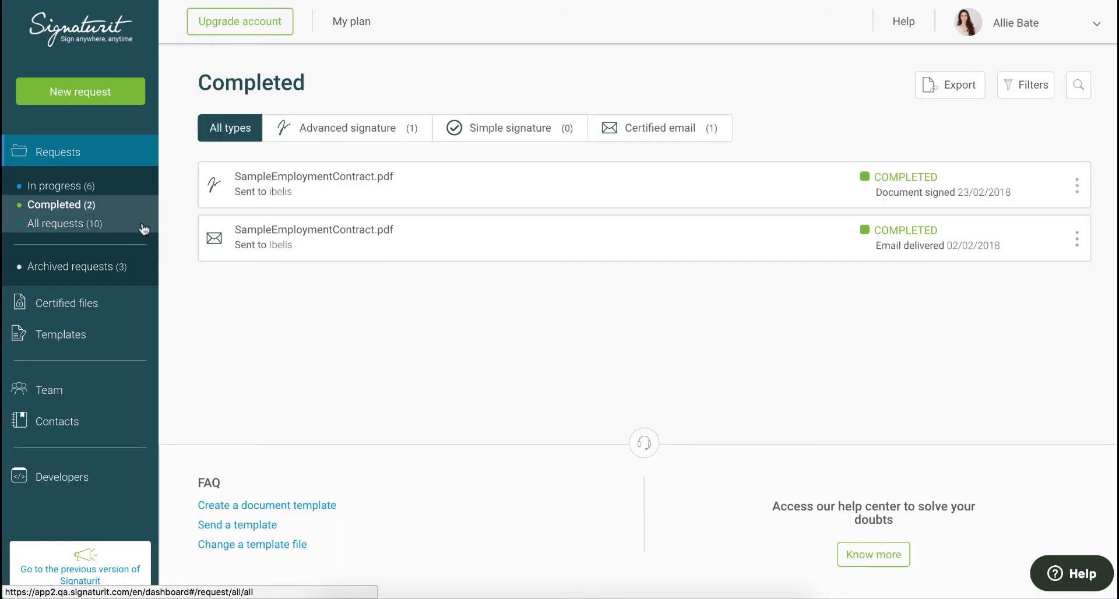
left_click(142, 232)
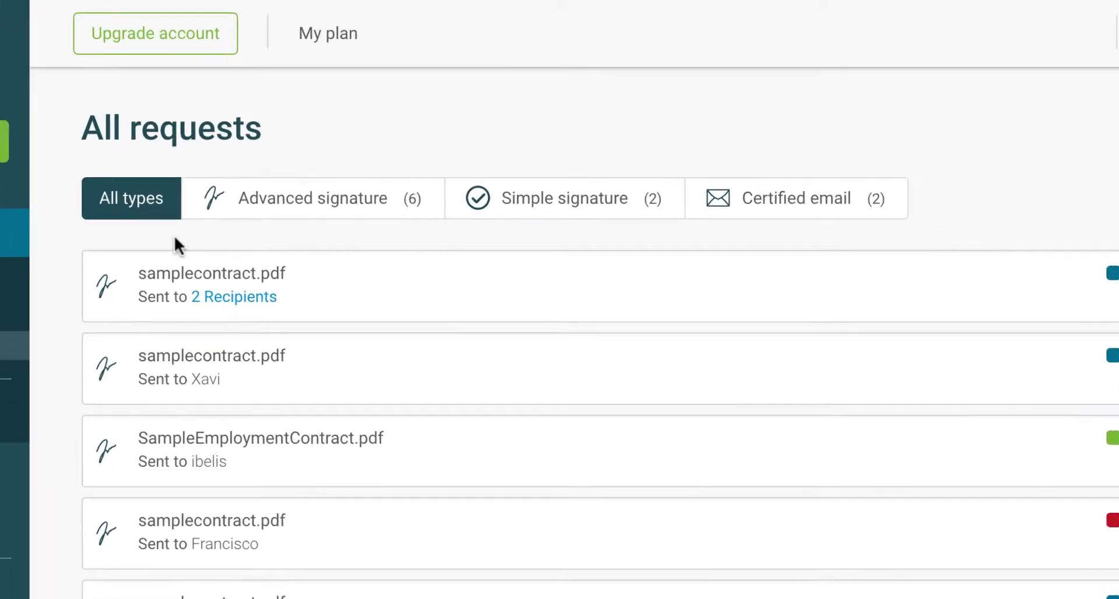
- Filter All requests by Advanced signature, Simple signature, then Certified email
left_click(349, 136)
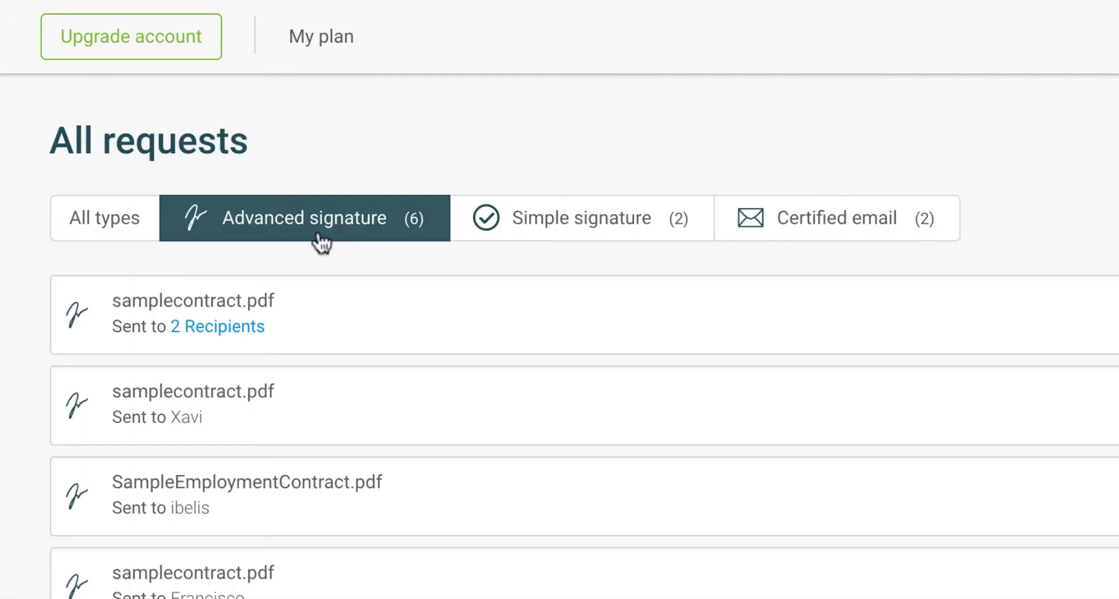
left_click(568, 240)
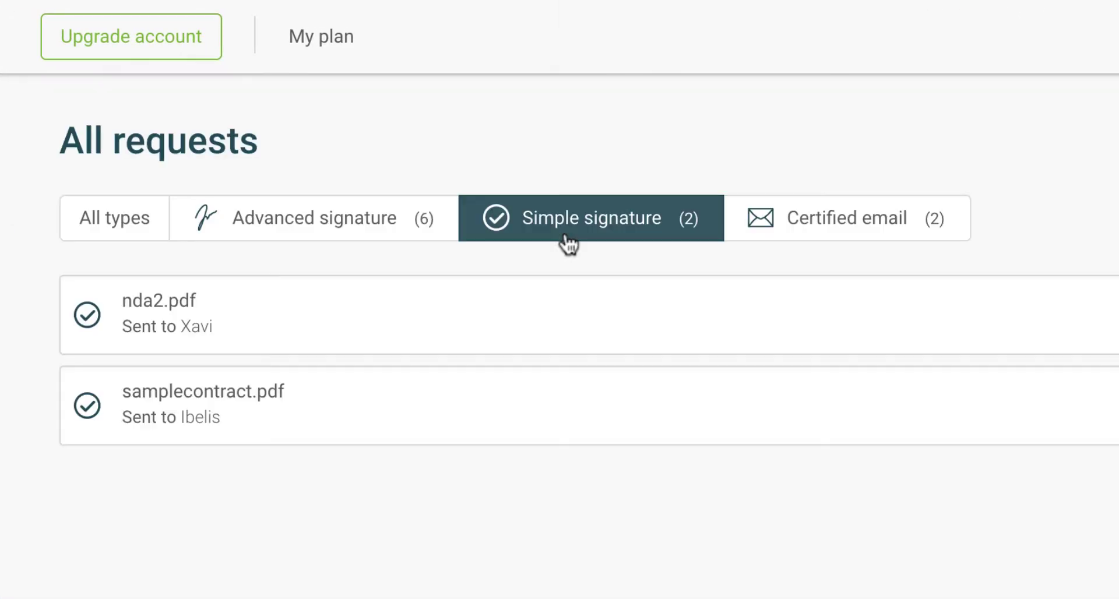
left_click(806, 240)
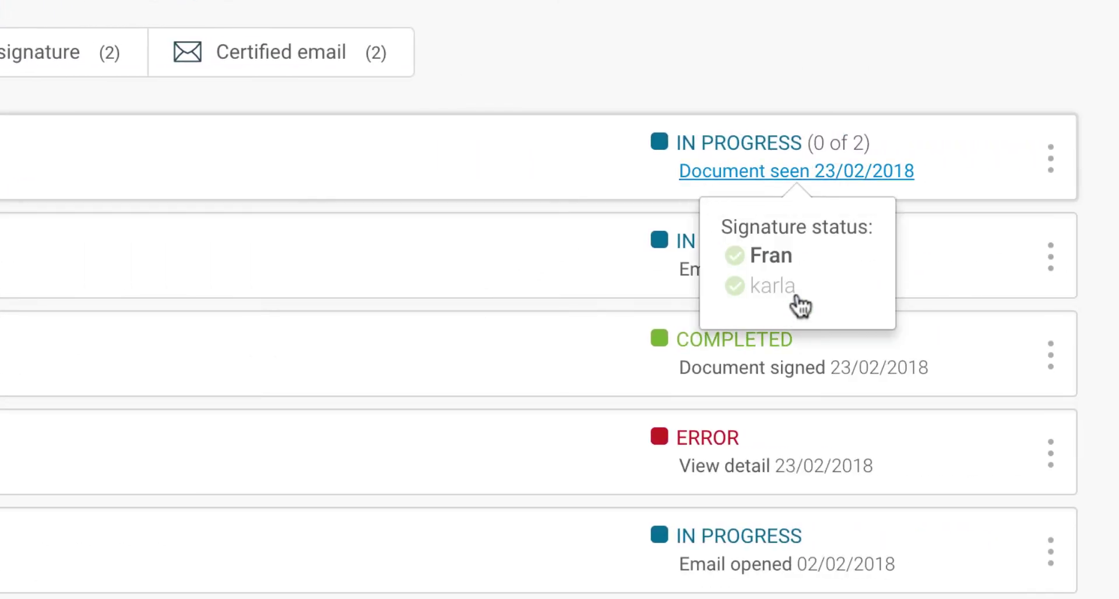
- Scroll down through the twelve requests in the All requests list
scroll(897, 367, "down", 2)
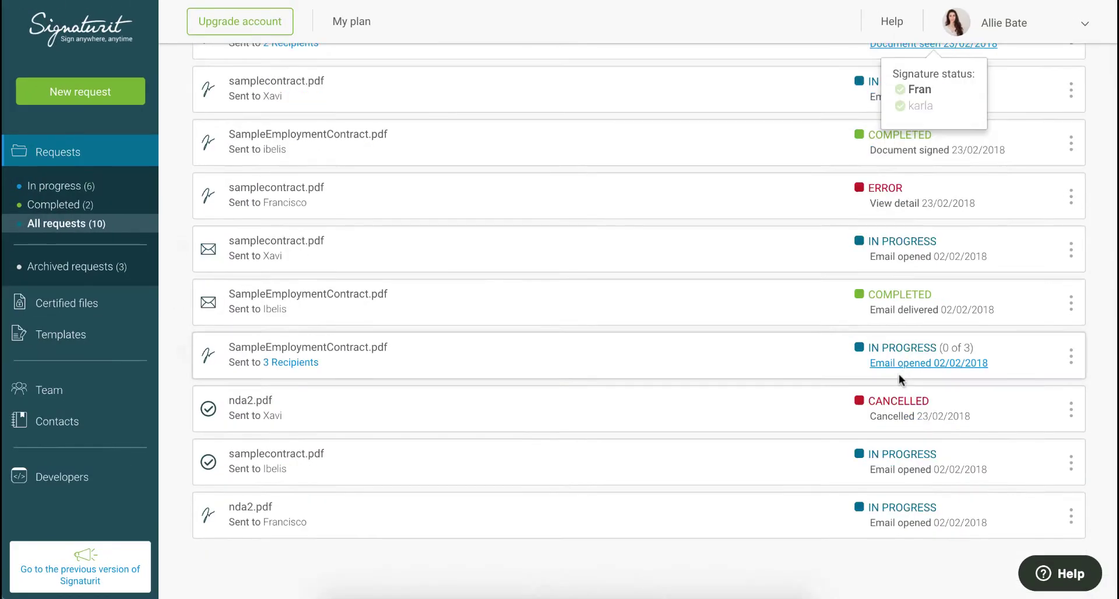
scroll(899, 376, "down", 1)
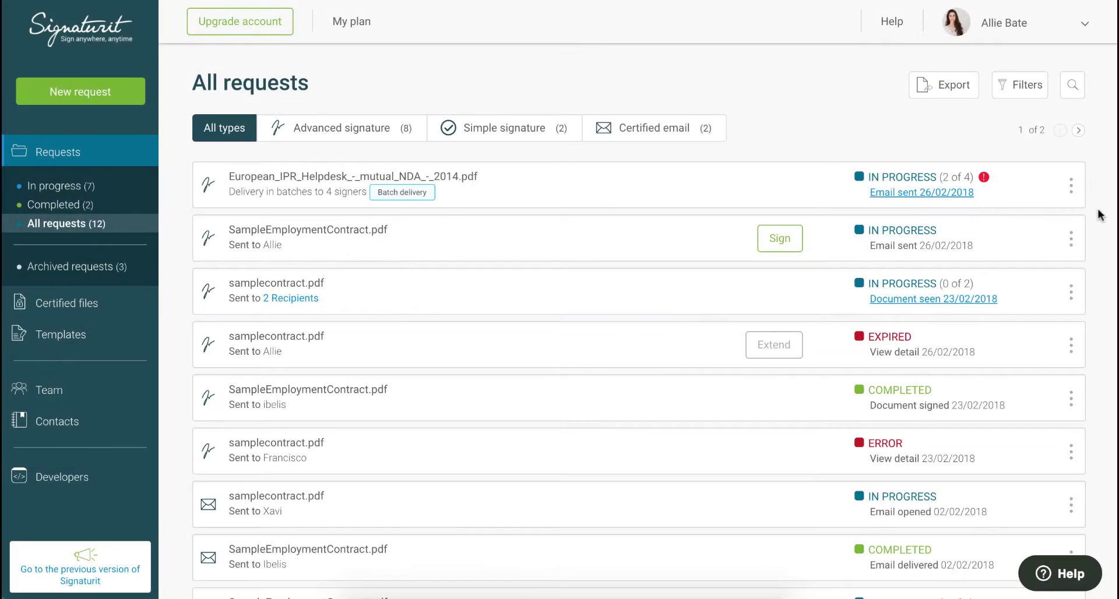
- Archive the failed samplecontract.pdf request, then unarchive nda2.pdf from Archived requests
left_click(1070, 452)
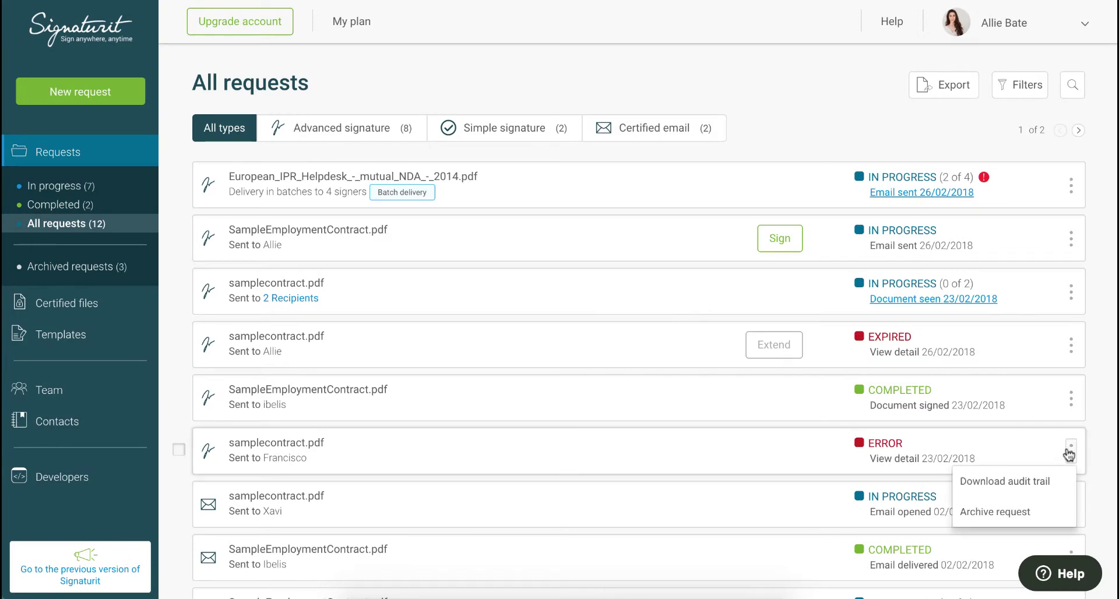
left_click(1035, 511)
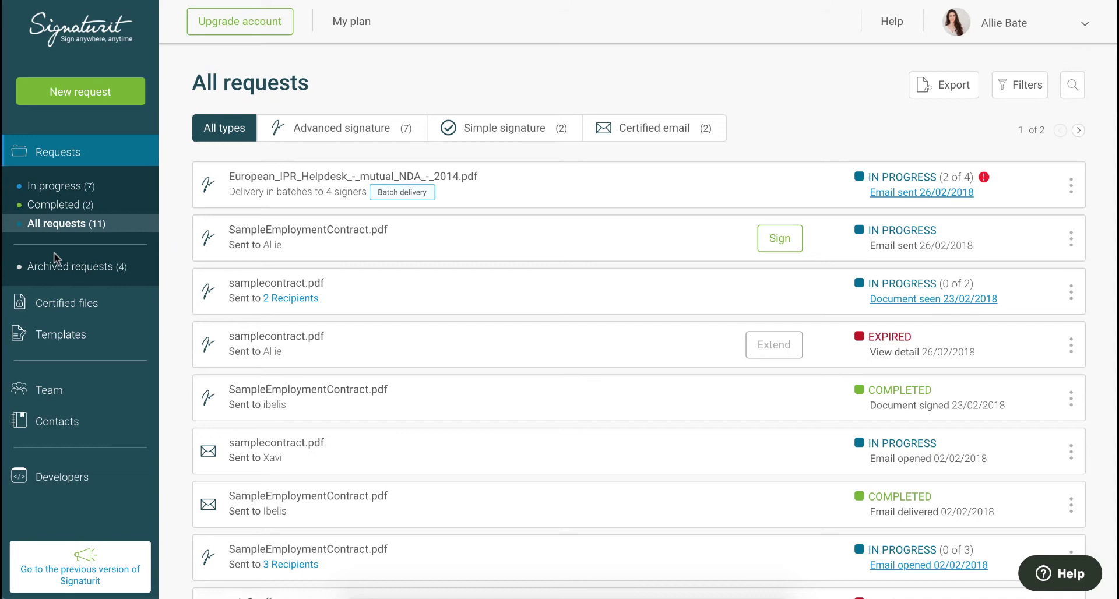
left_click(111, 271)
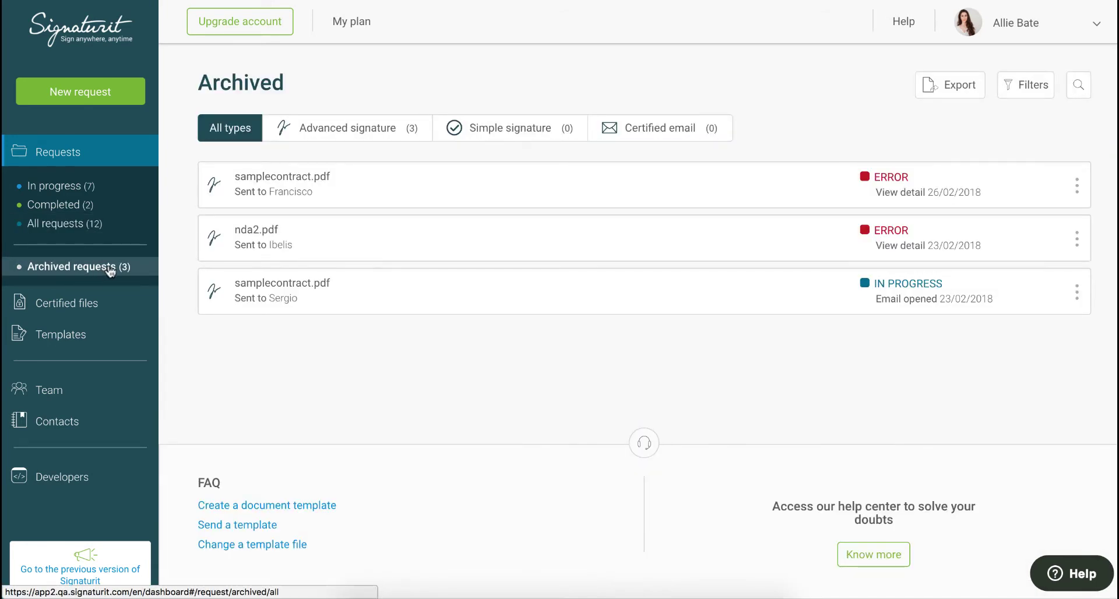
left_click(1076, 239)
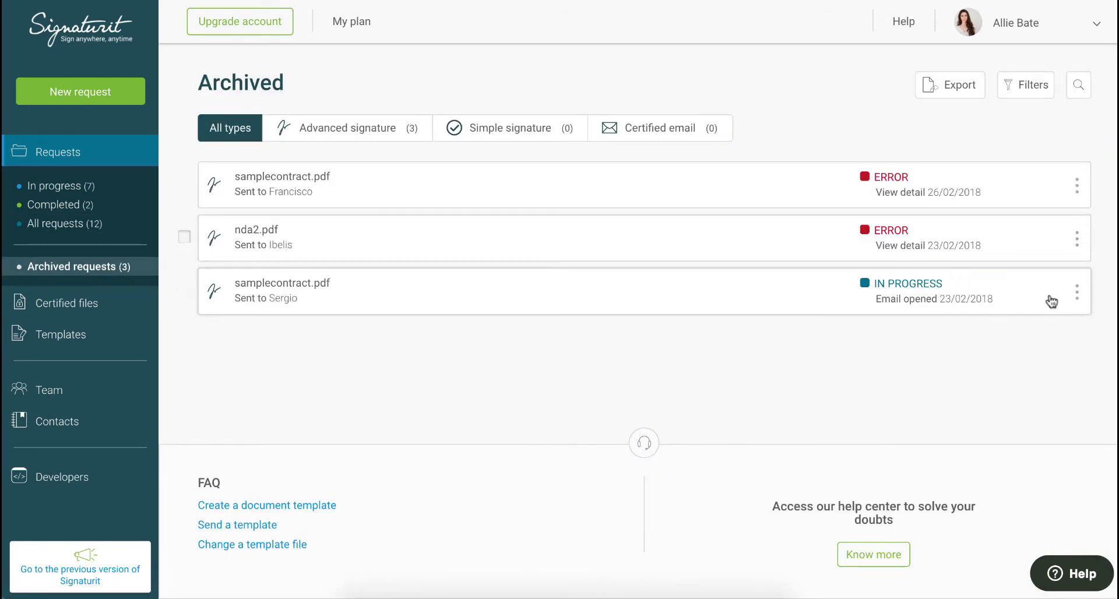
left_click(87, 223)
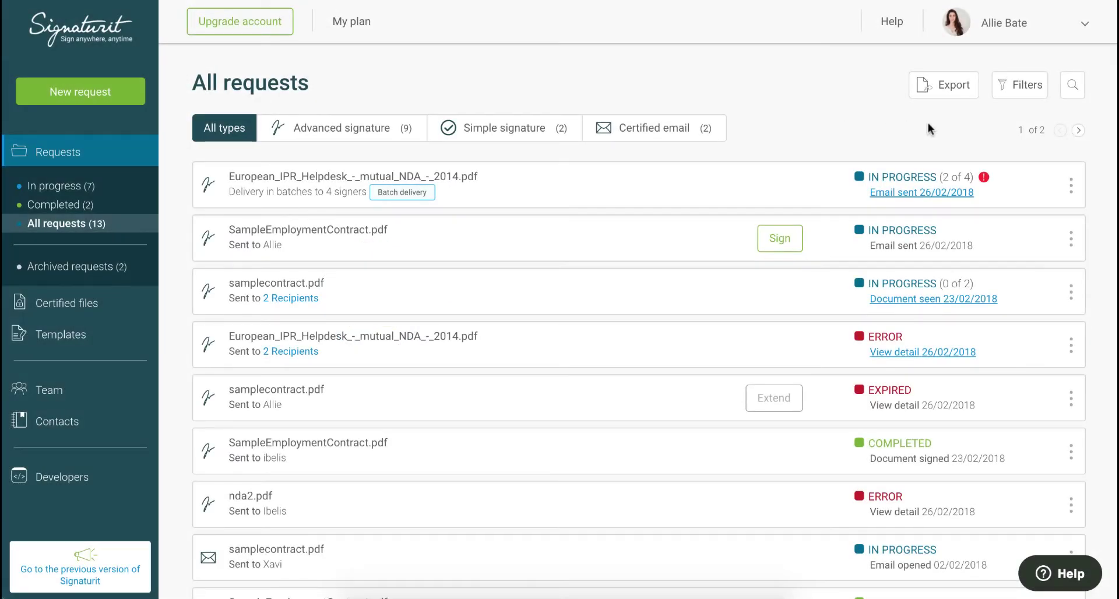
- Export last month's request summary and open the downloaded .xls file
left_click(946, 88)
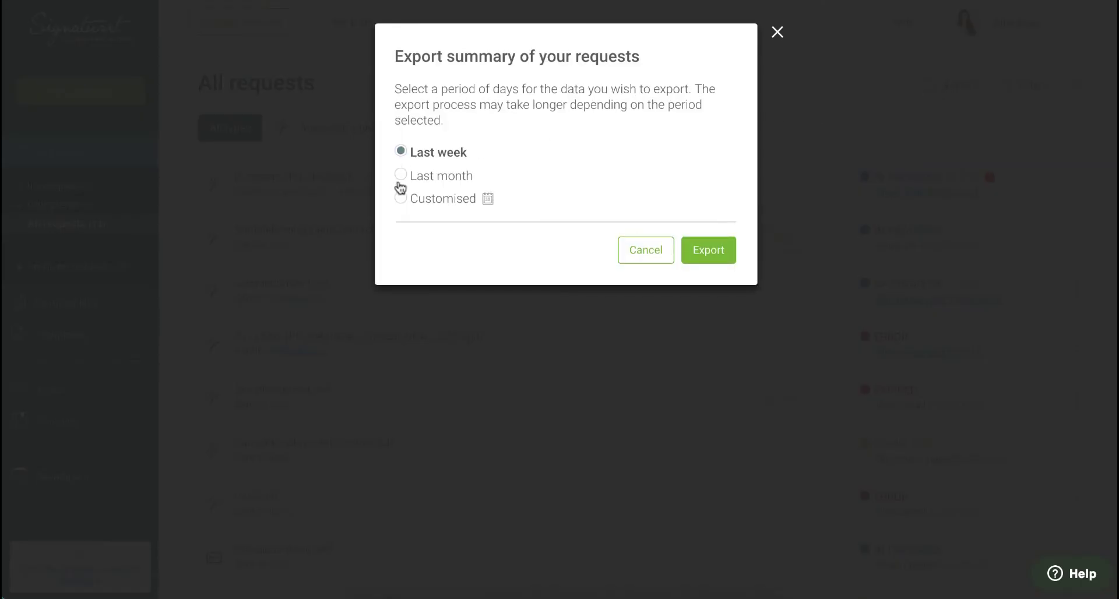
left_click(399, 175)
left_click(706, 257)
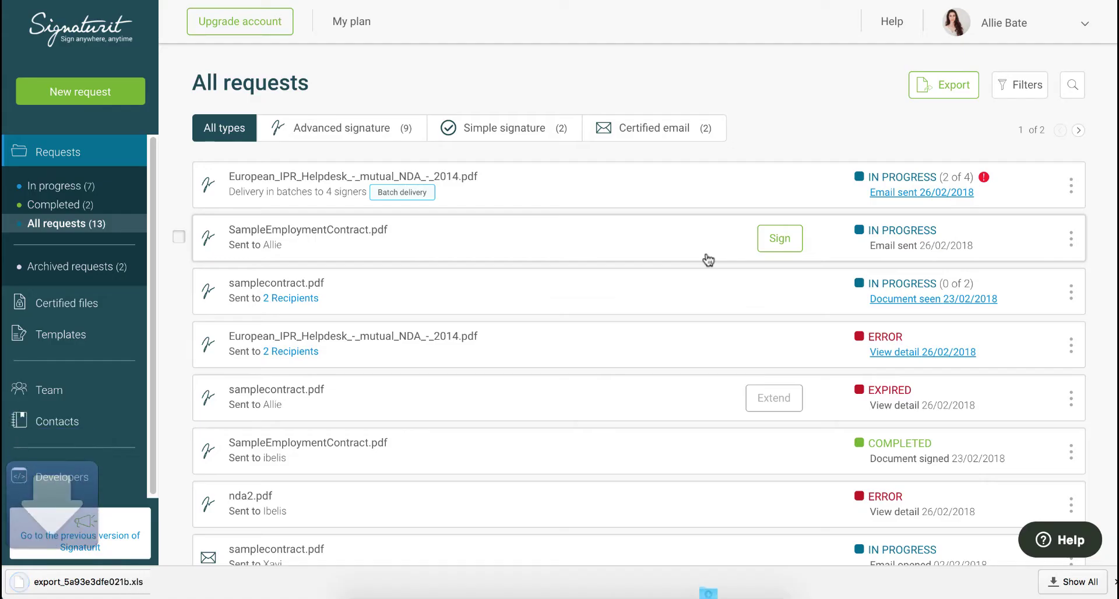
left_click(120, 590)
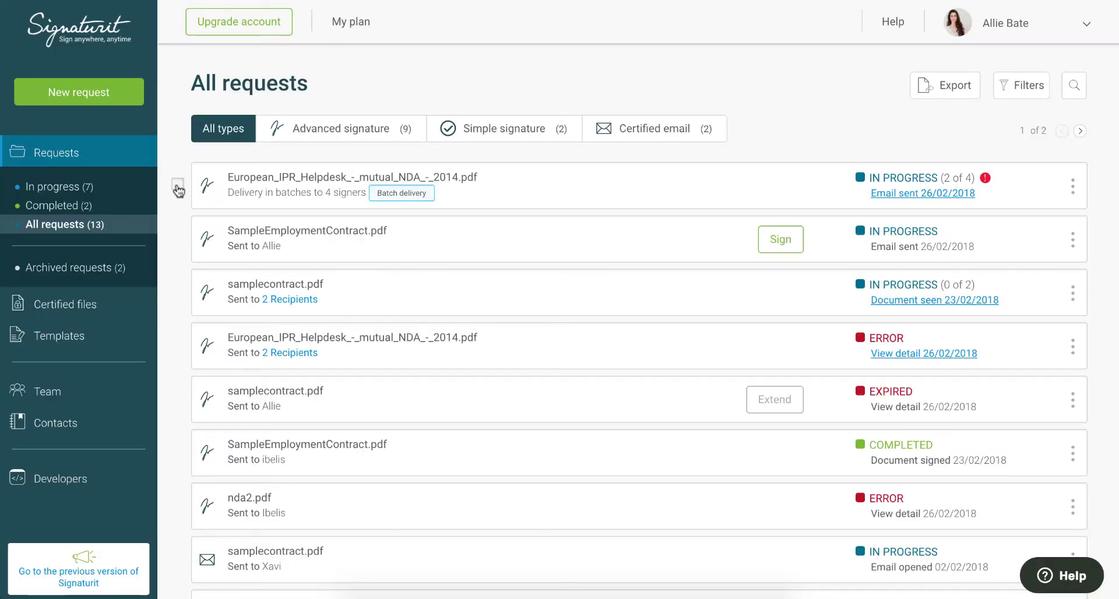
left_click(177, 186)
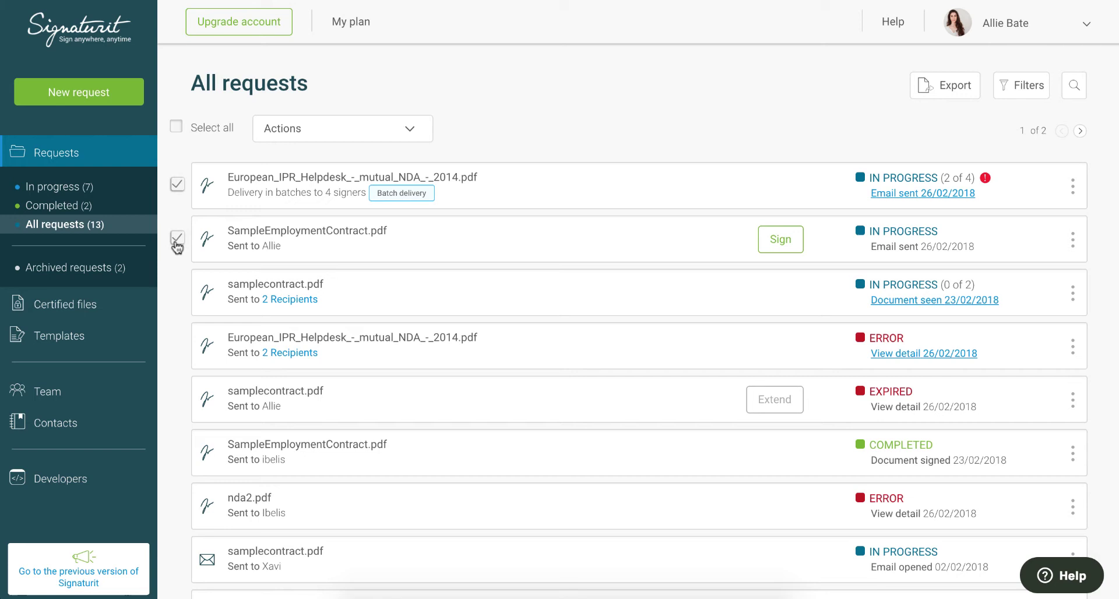
left_click(408, 131)
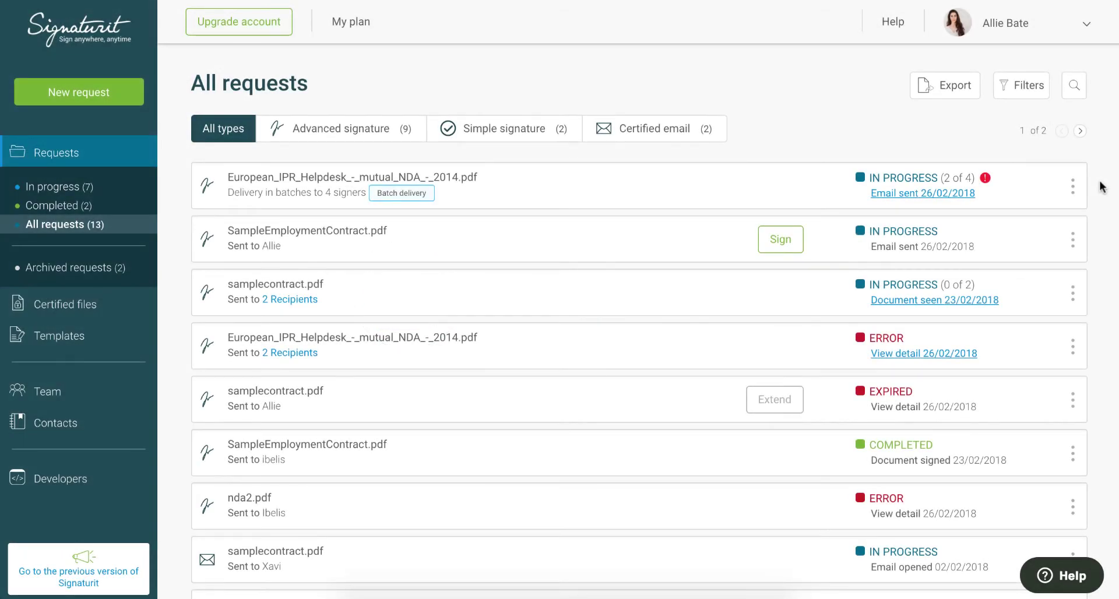
- Open samplecontract.pdf and add the suggested contact as a copy (CC) recipient
left_click(1026, 300)
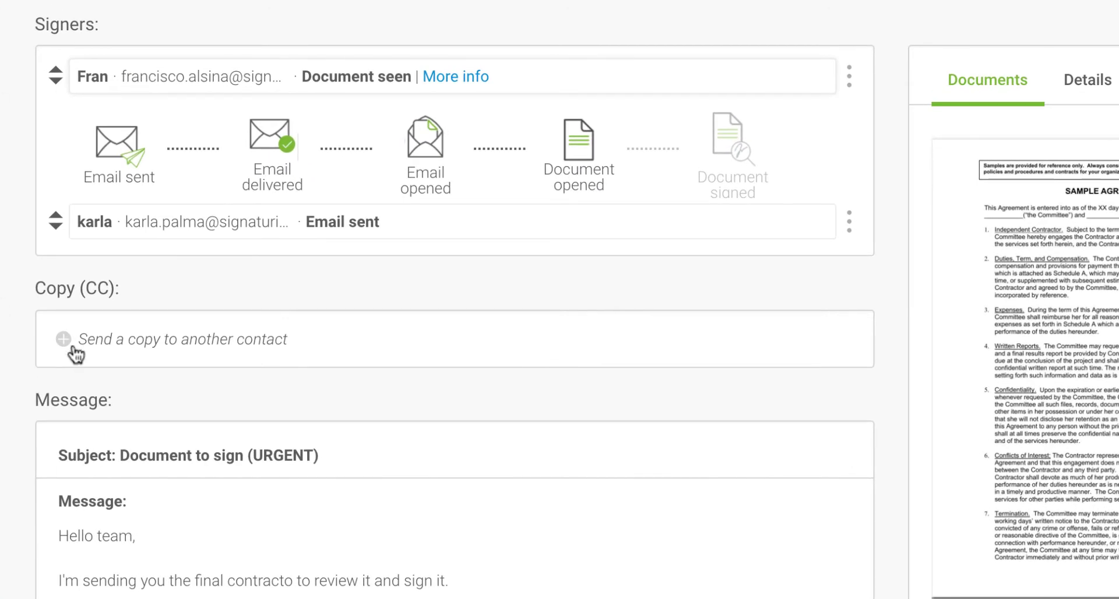
left_click(68, 341)
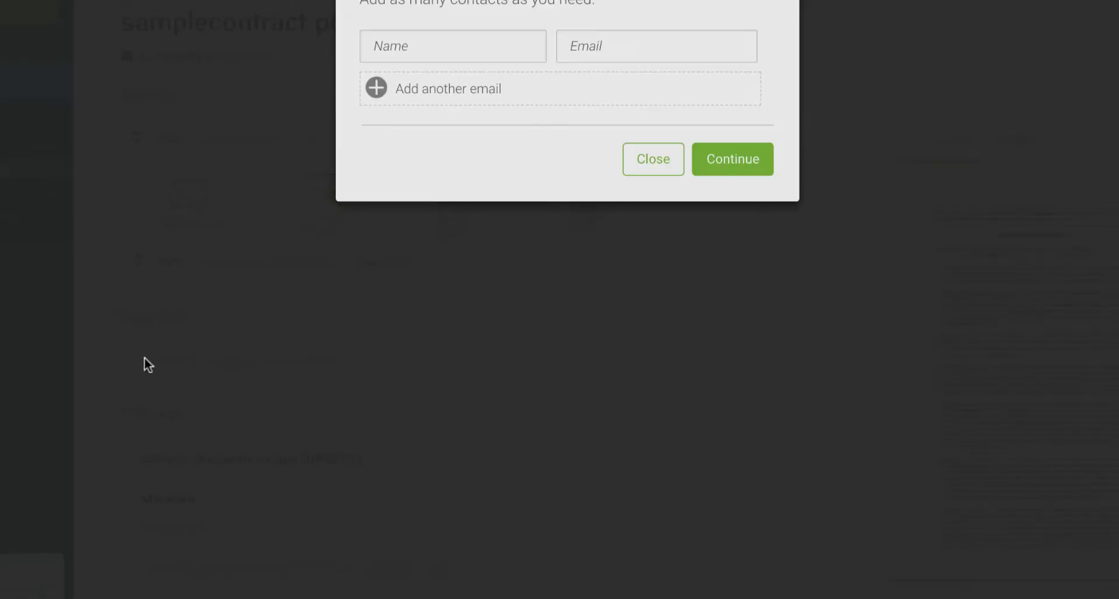
left_click(466, 138)
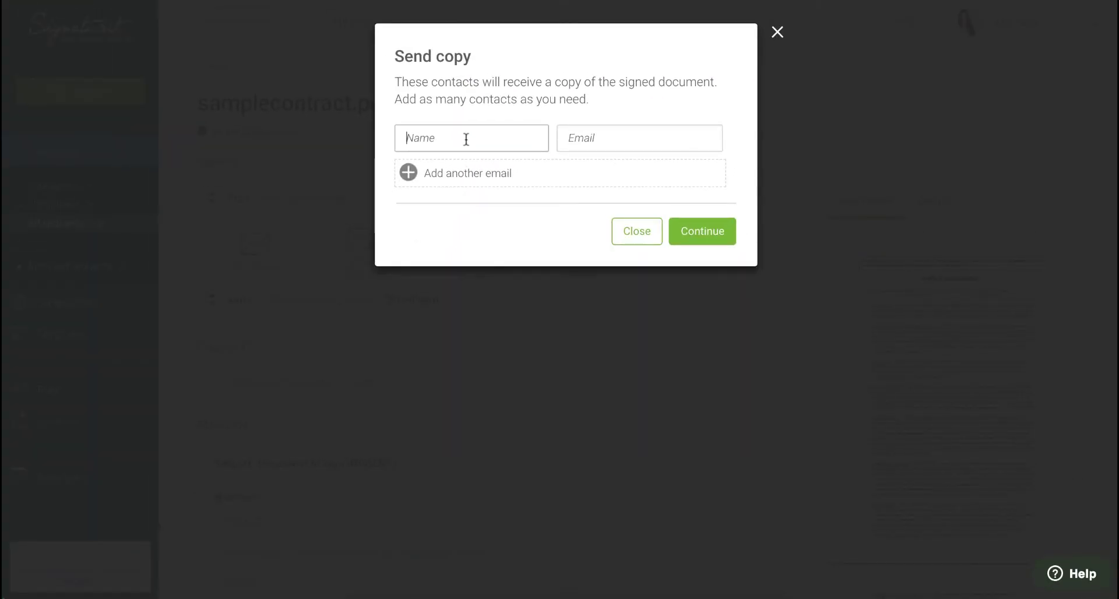
type("xavi")
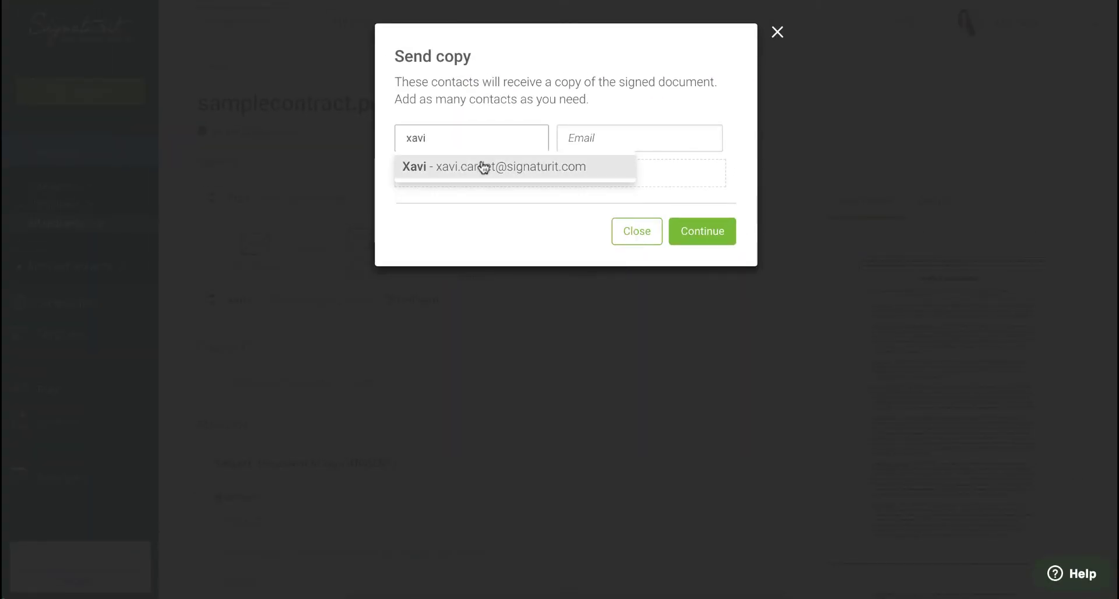
left_click(481, 167)
left_click(702, 230)
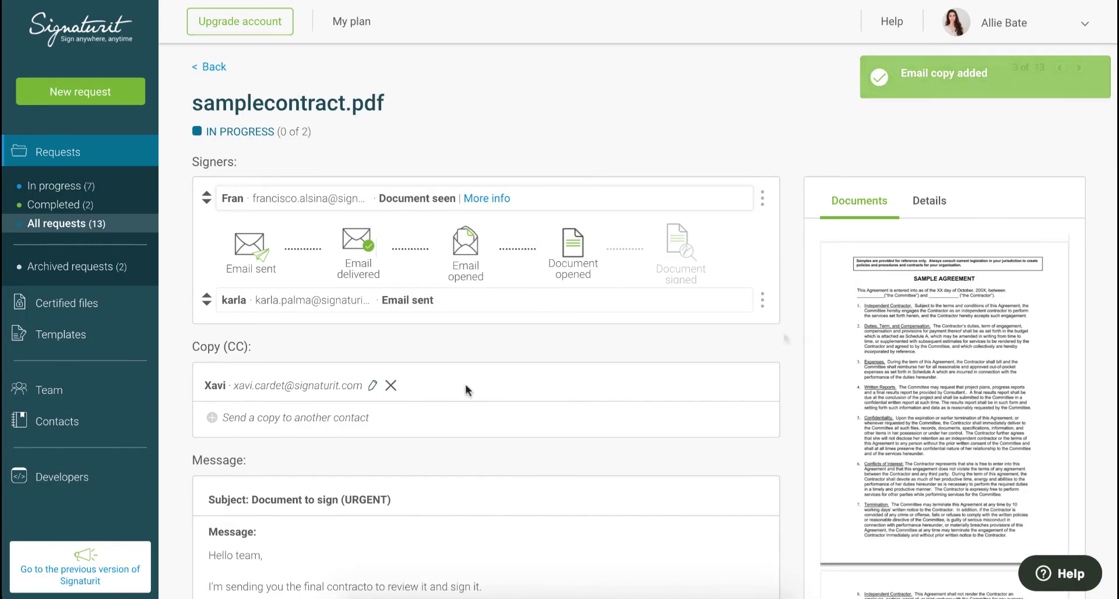
- Replace the first signer on samplecontract.pdf, entering the new signer's email and name
left_click(762, 198)
left_click(724, 233)
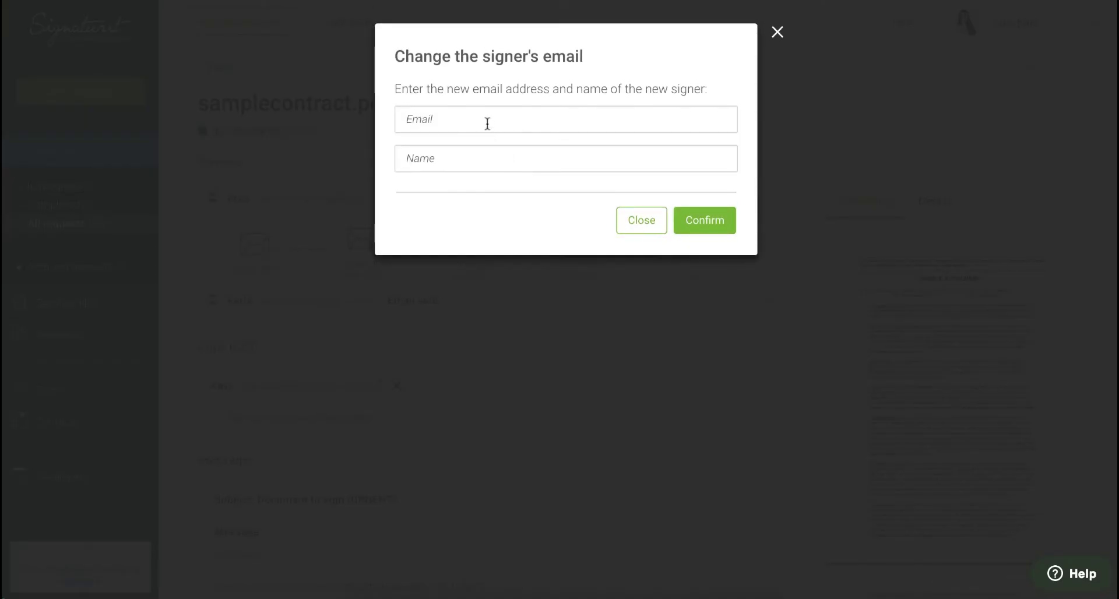
left_click(487, 124)
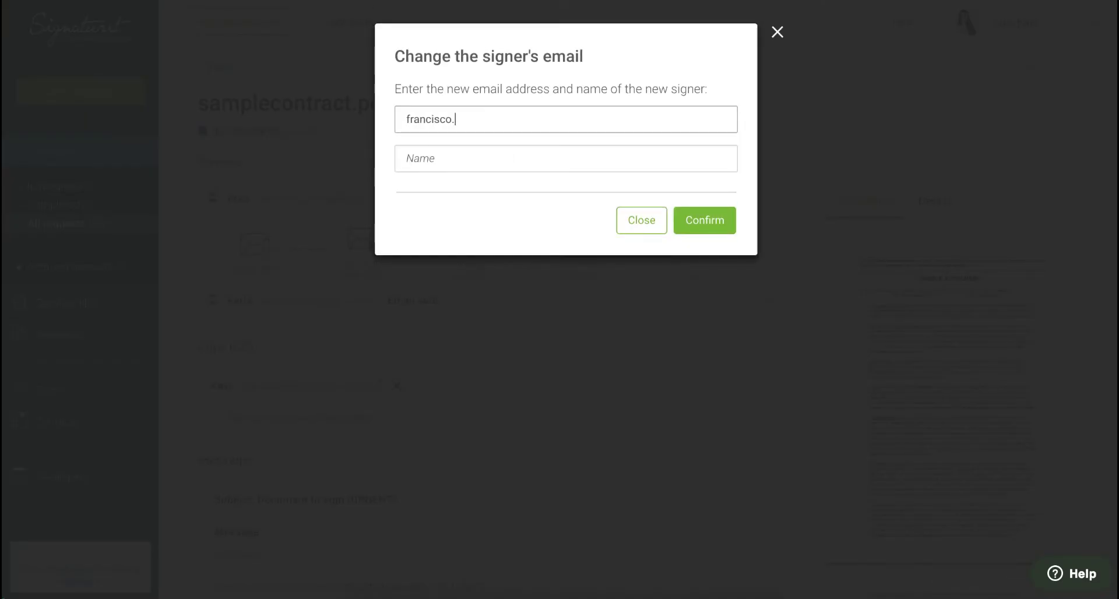
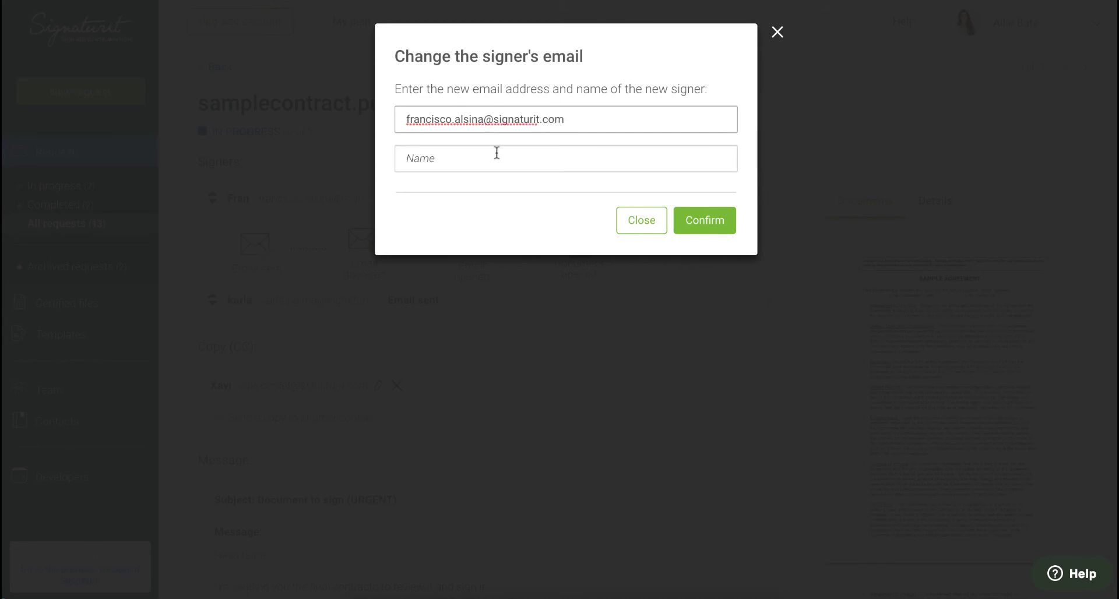
left_click(496, 153)
type("Francisco")
left_click(704, 220)
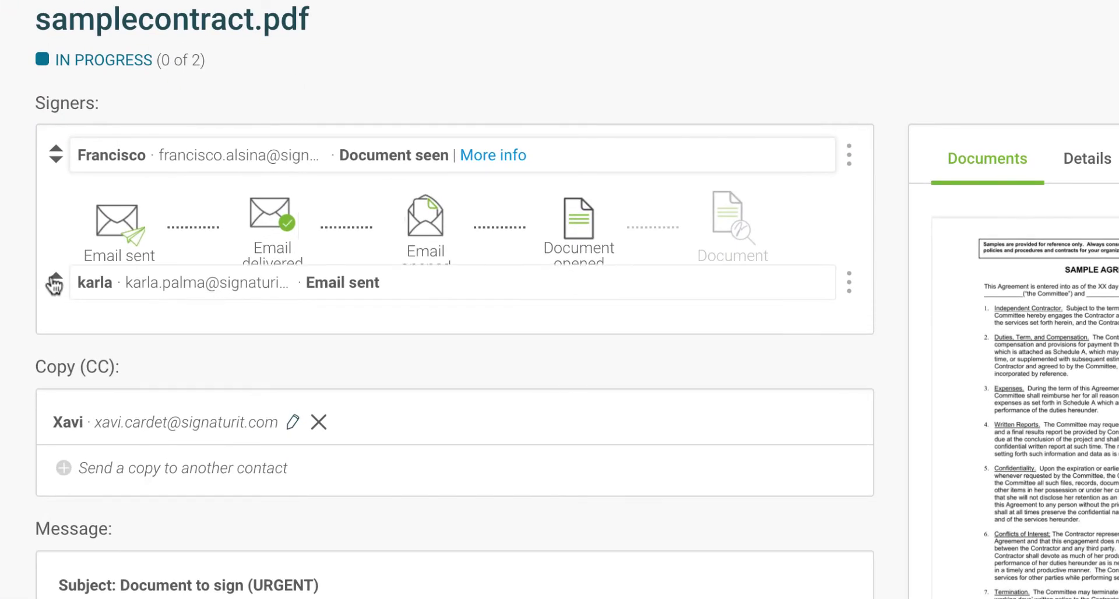
- Move the second signer above the first in the signing order and confirm
left_click_drag(58, 303, 56, 152)
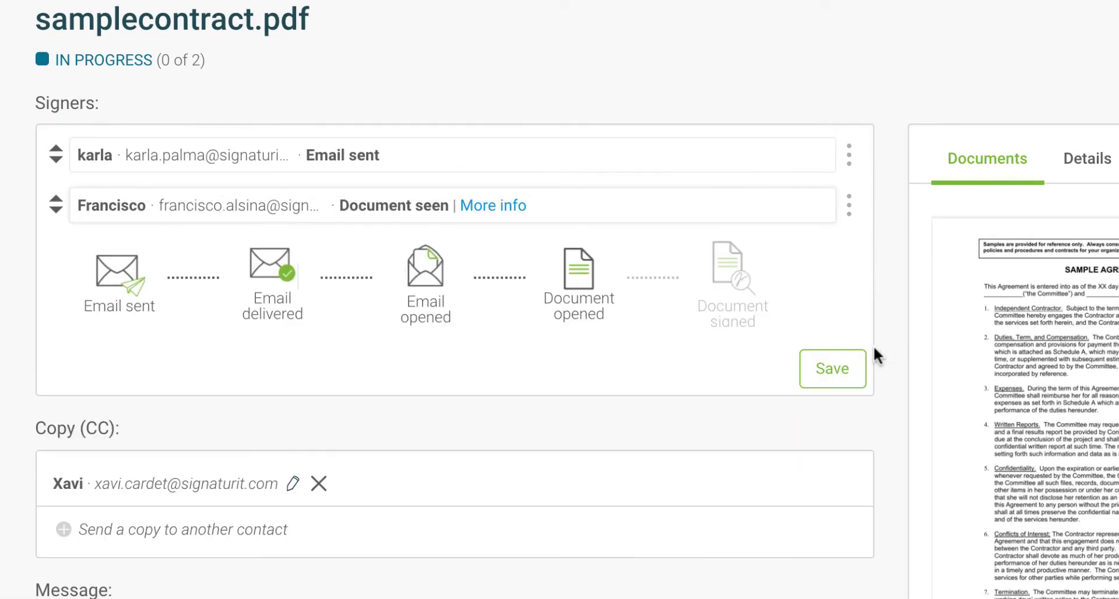
left_click(832, 369)
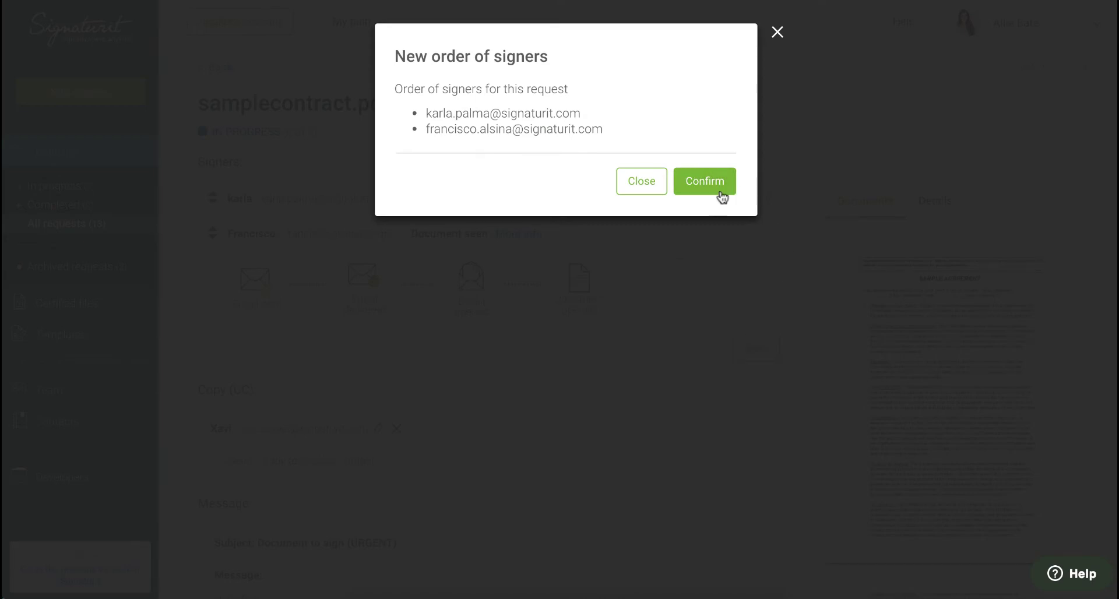
left_click(718, 194)
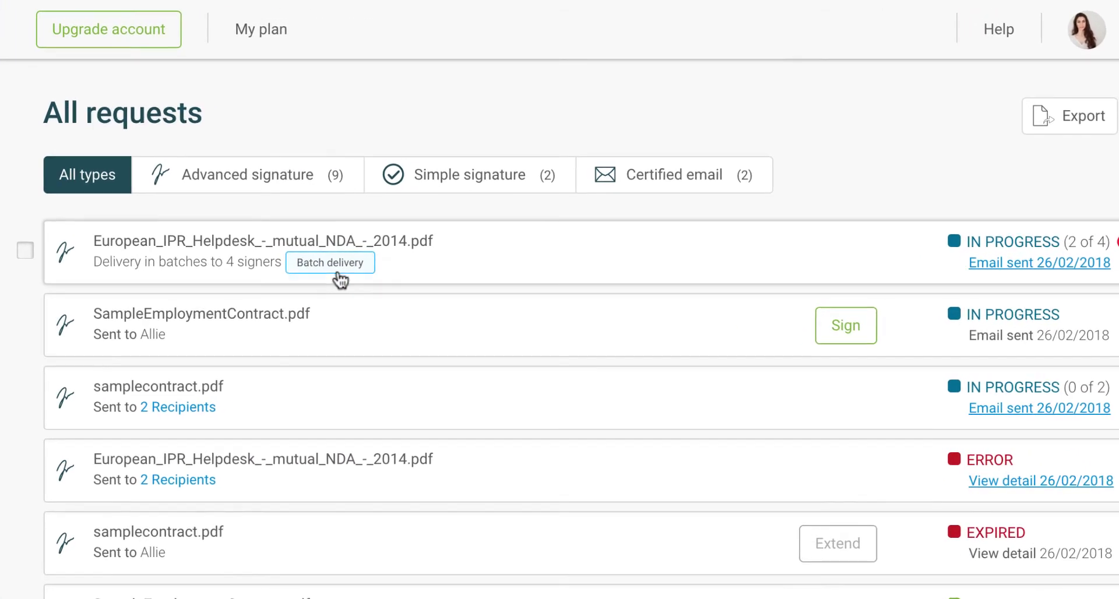
mouse_move(490, 252)
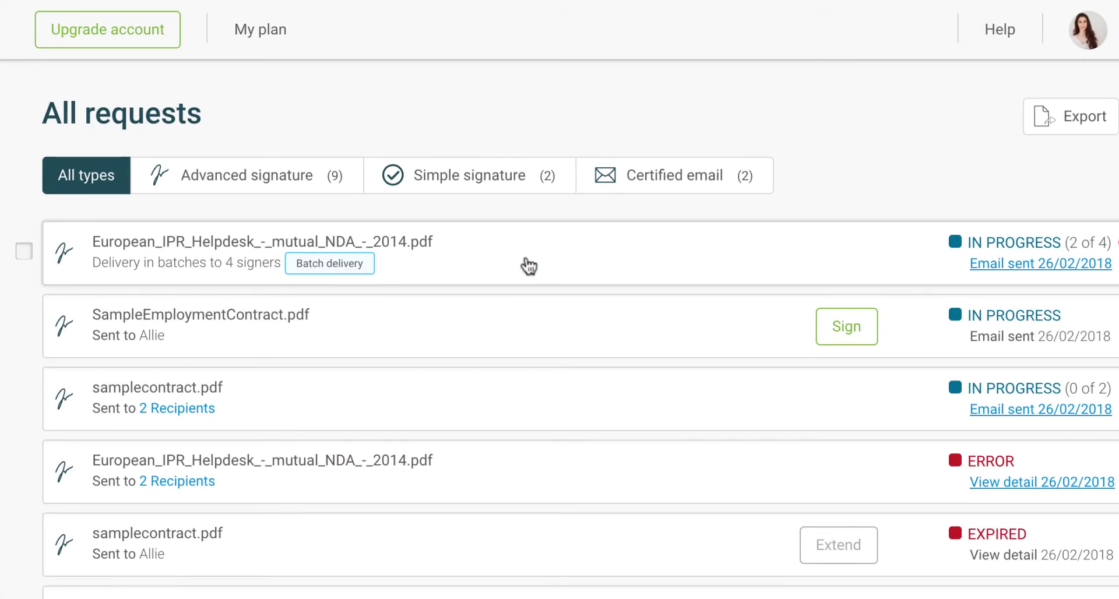
- Open the European_IPR_Helpdesk mutual NDA batch request to see its four recipients' statuses
left_click(529, 267)
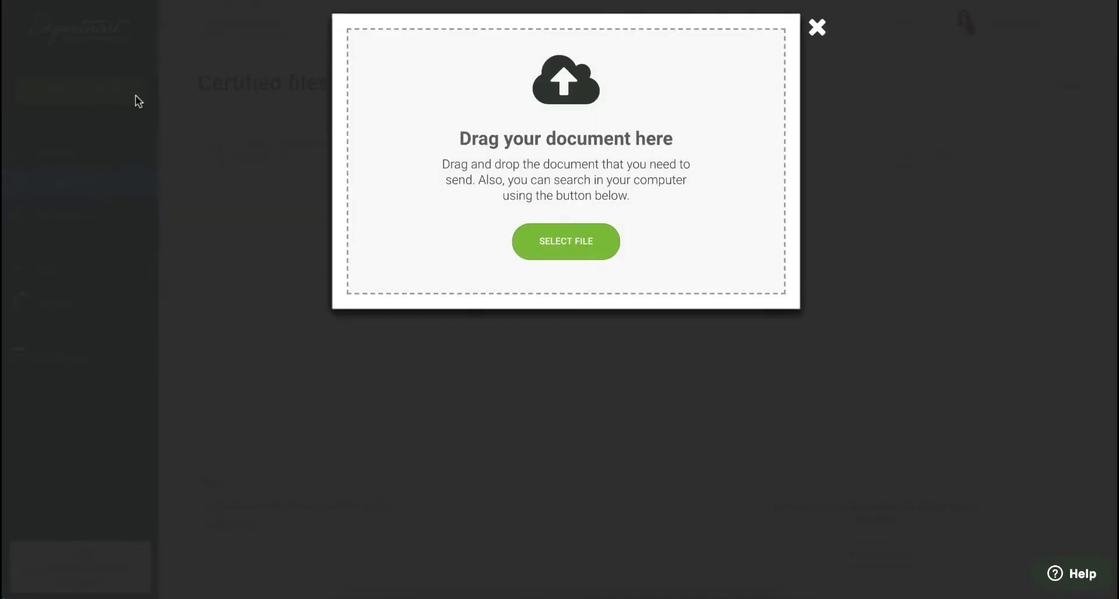
- Upload nda2.pdf from the computer for certification and dismiss the success message
left_click(564, 259)
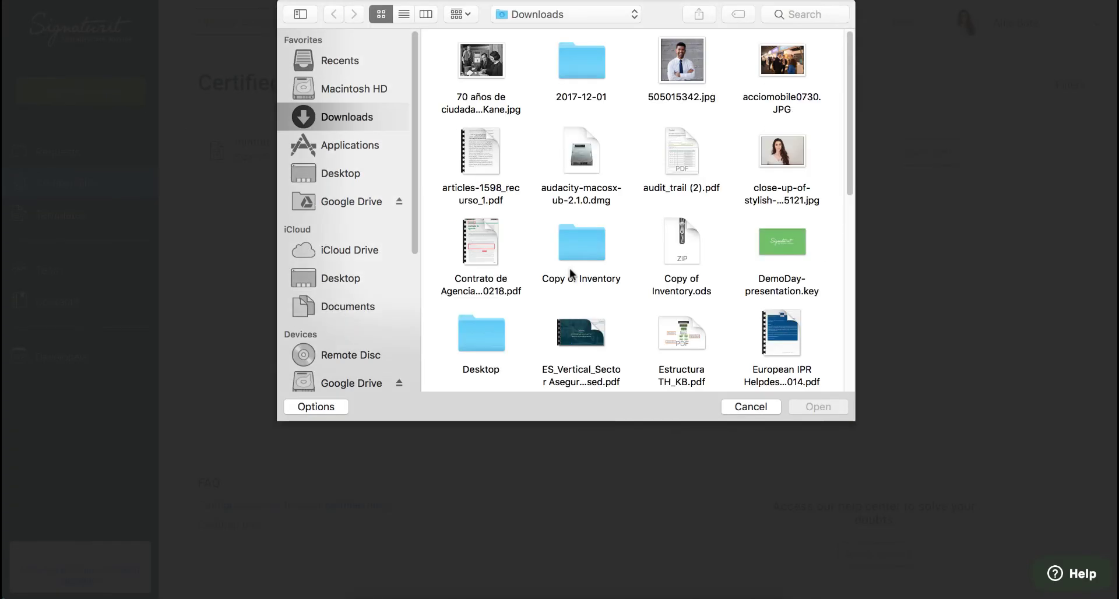
scroll(571, 274, "down", 5)
scroll(573, 275, "down", 3)
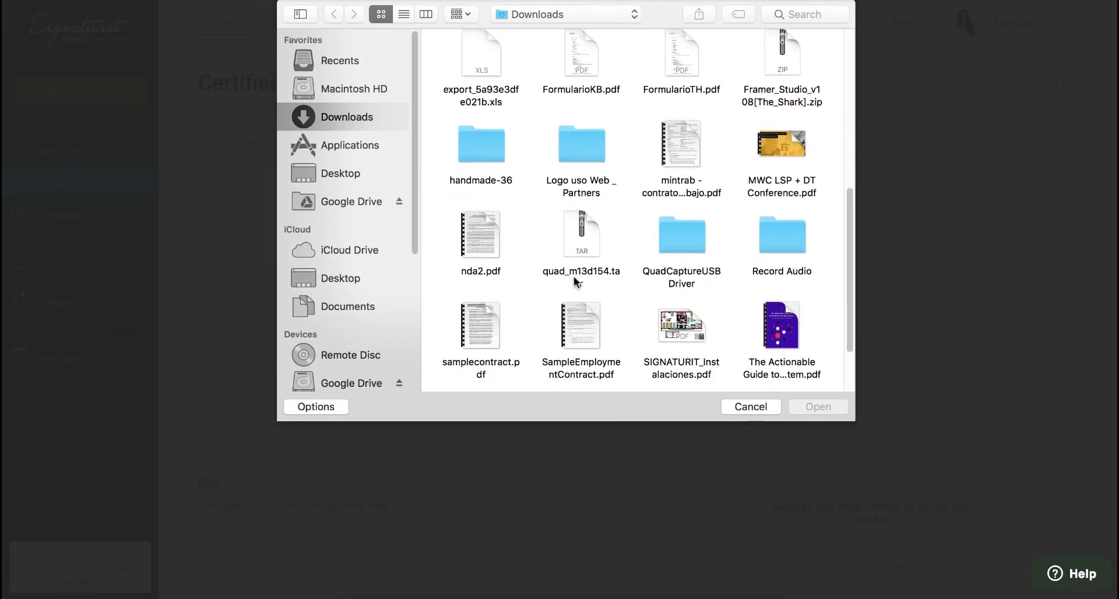
left_click(489, 228)
left_click(827, 403)
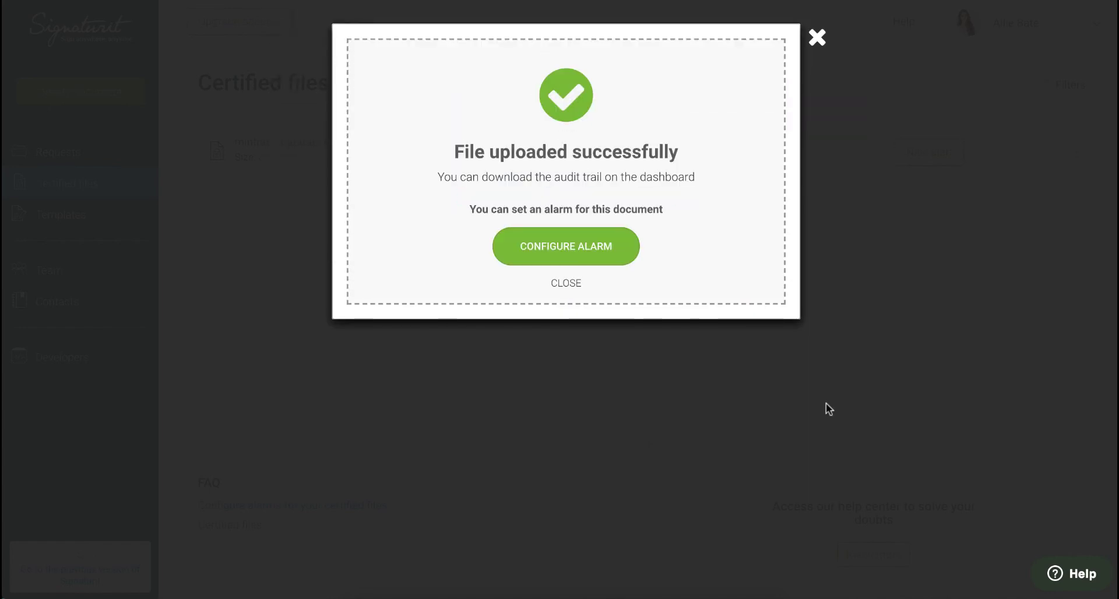
left_click(588, 263)
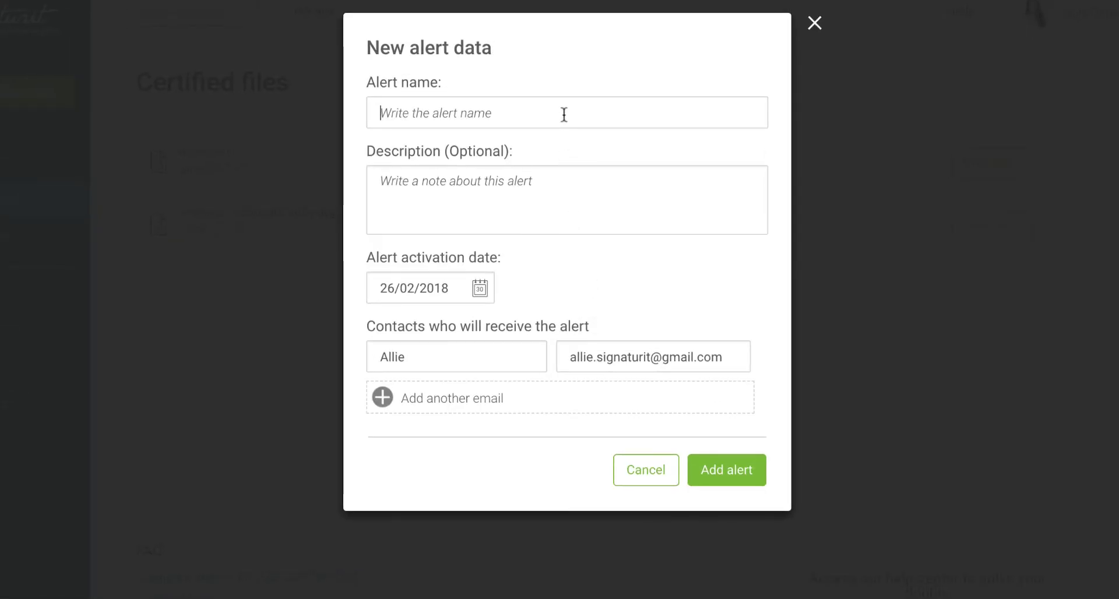
- Add an alert named 'Reminder' dated 13 July 2018 to nda2.pdf
type("Reminder")
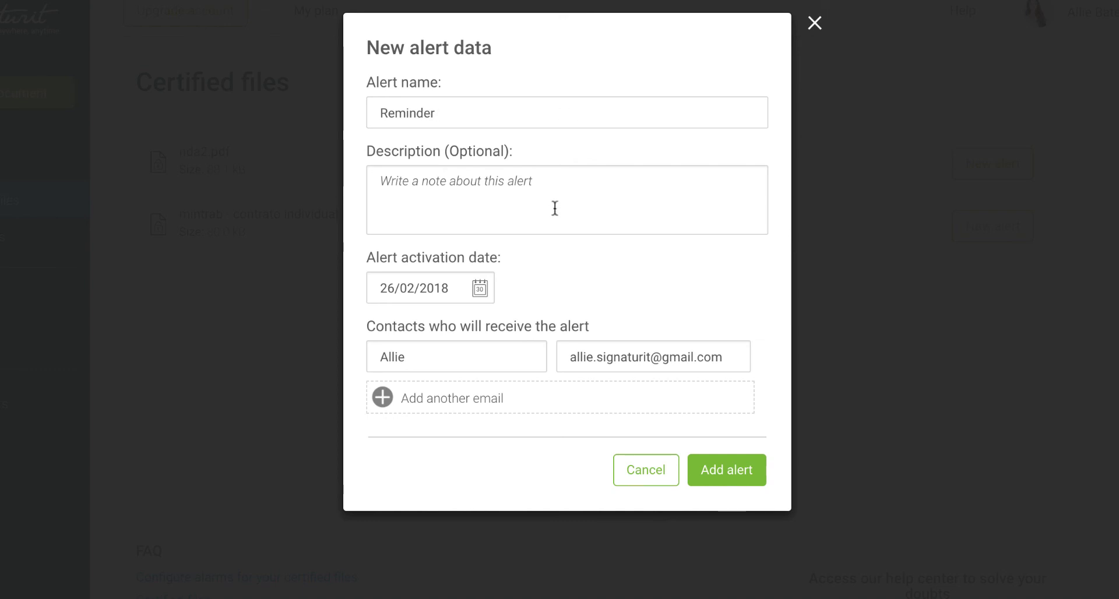
left_click(479, 289)
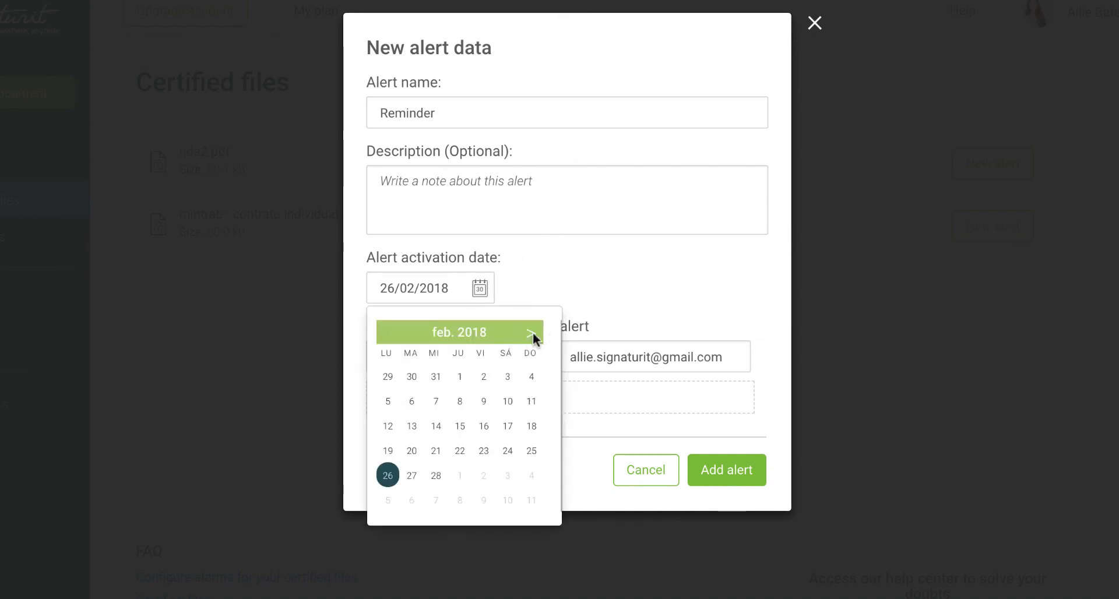
left_click(532, 332)
left_click(532, 332)
left_click(483, 427)
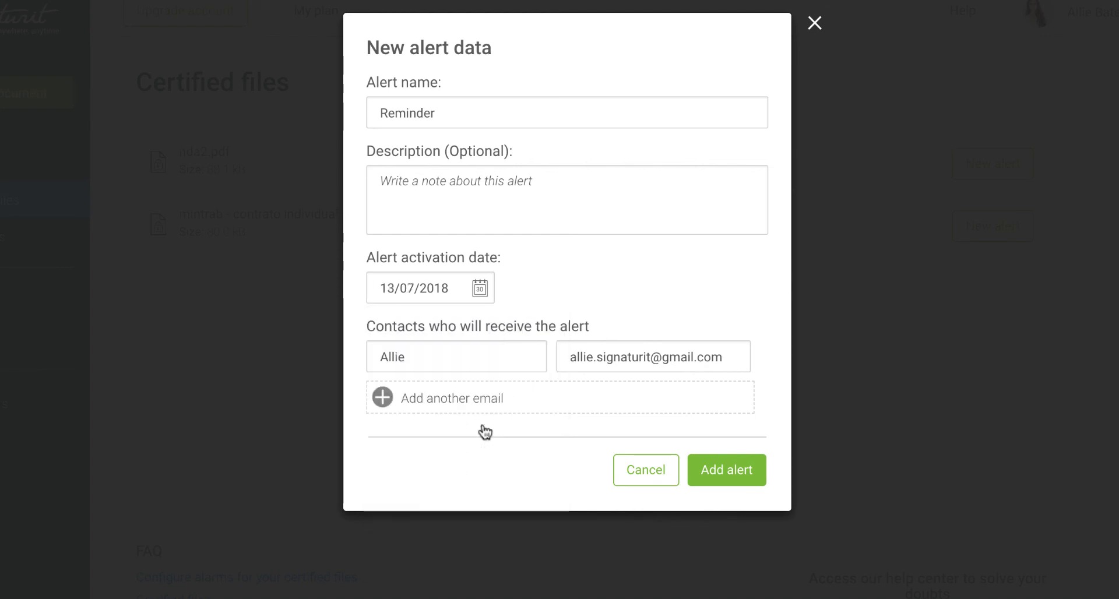
left_click(725, 470)
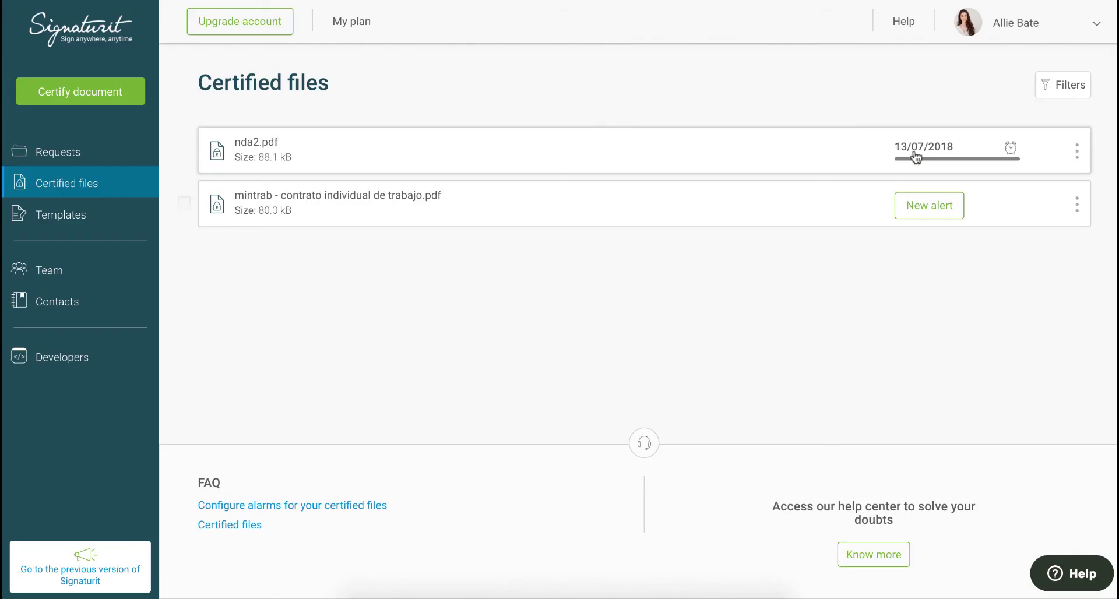
- Open the nda2.pdf certified file details
left_click(858, 156)
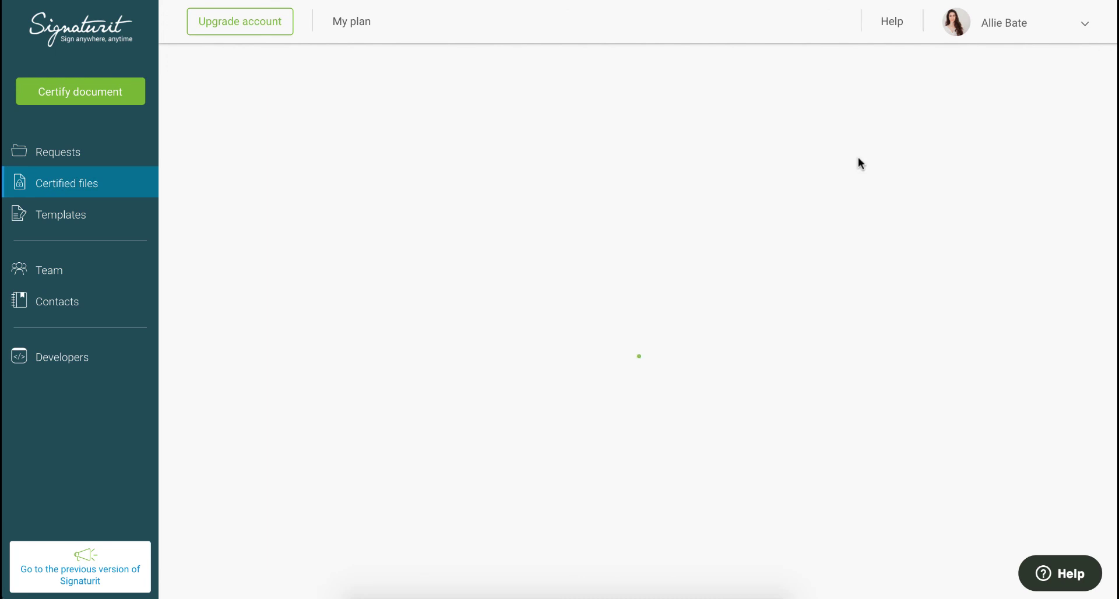